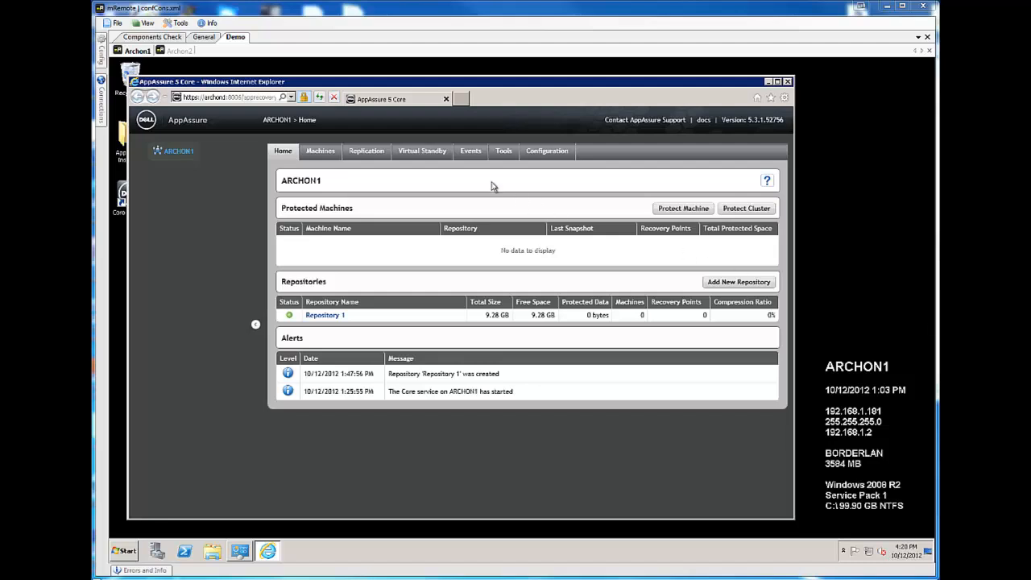
Switch to the Archon2 session and install the AppAssure Agent, accepting the license agreement and keeping the default installation options.
click(174, 52)
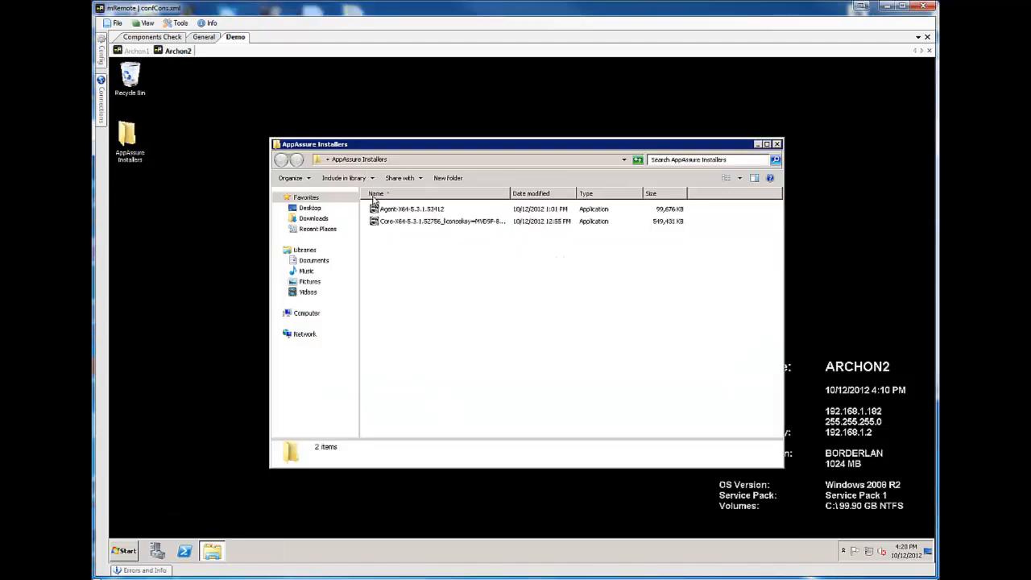
click(408, 211)
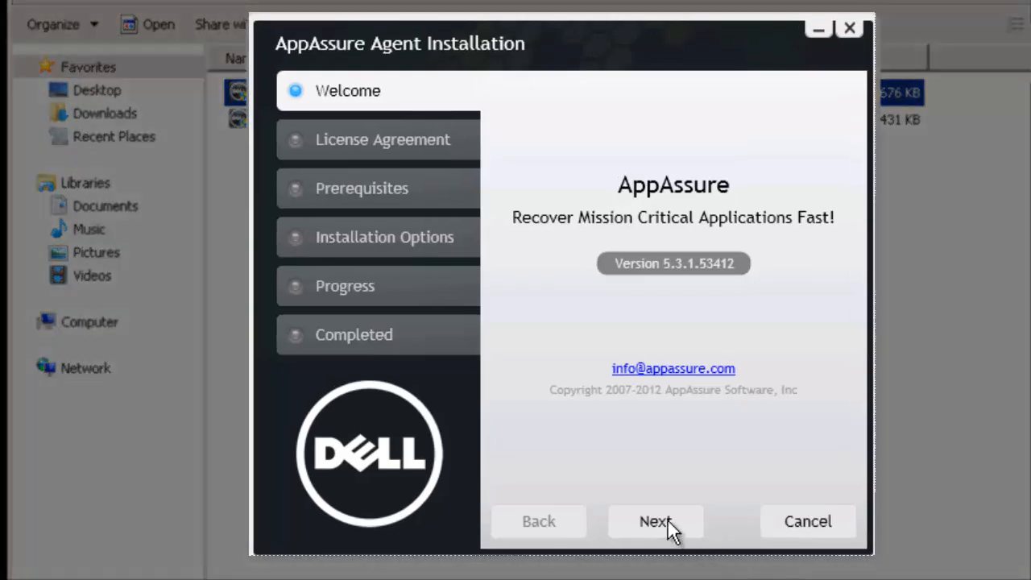
click(664, 521)
click(663, 432)
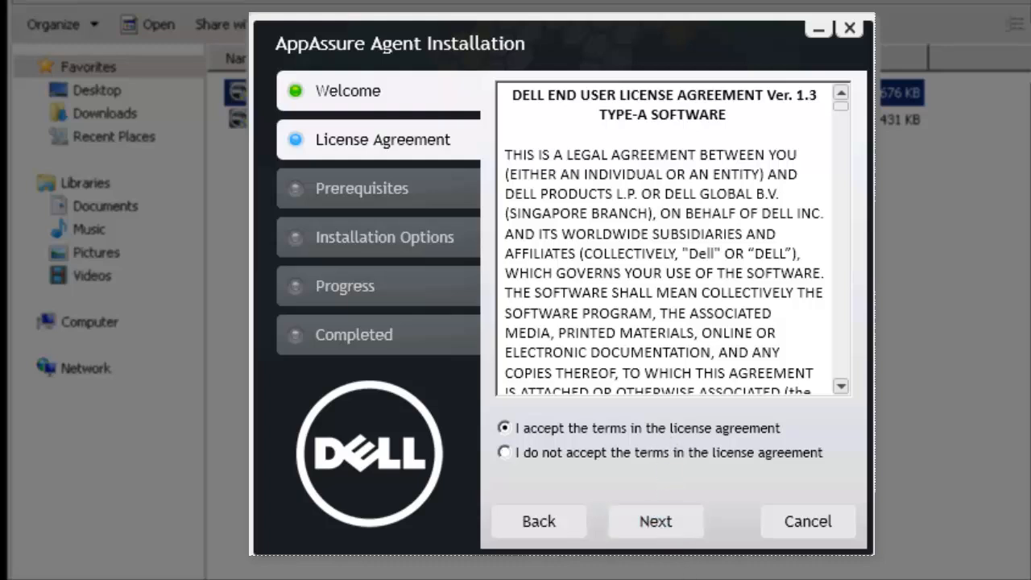
click(663, 522)
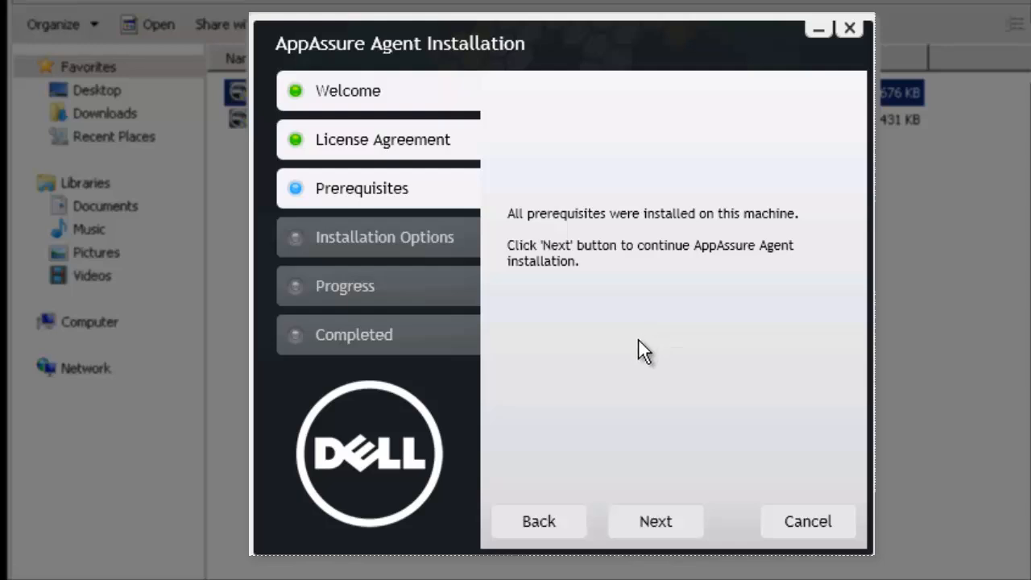
click(668, 521)
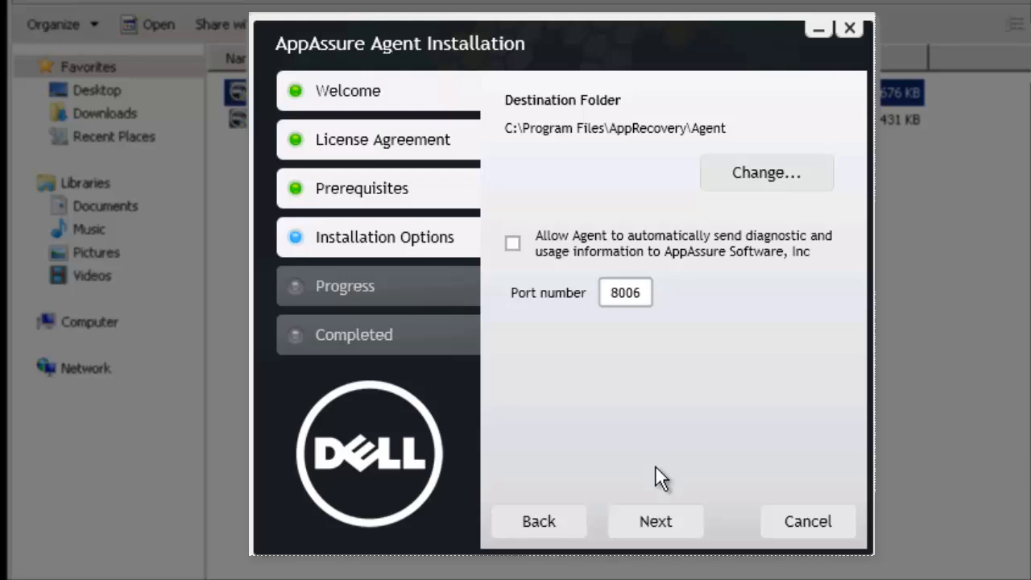
click(673, 522)
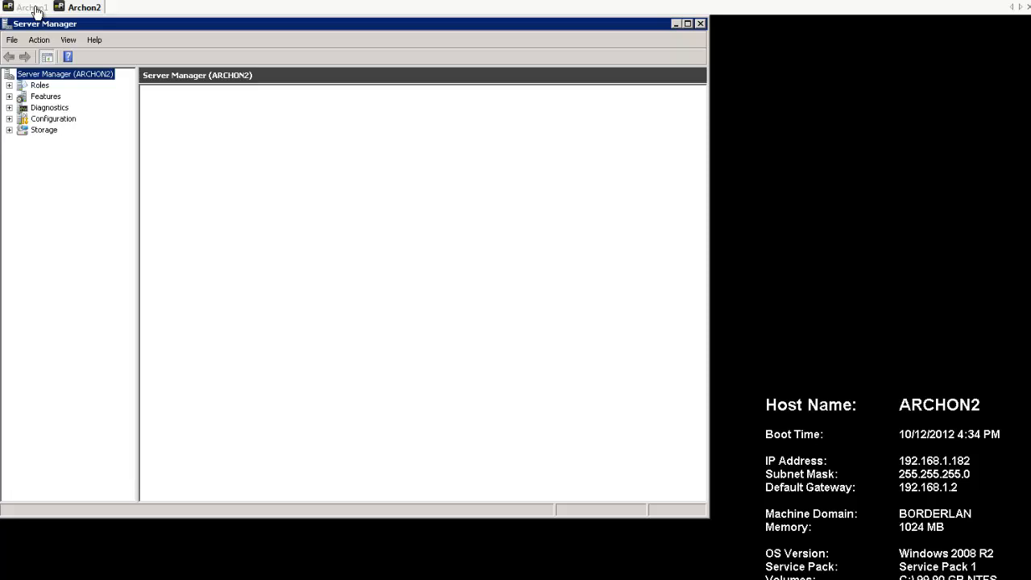
Return to the Archon1 session and connect to host 192.168.1.182 as a machine to protect, entering the domain user name and account password.
click(37, 9)
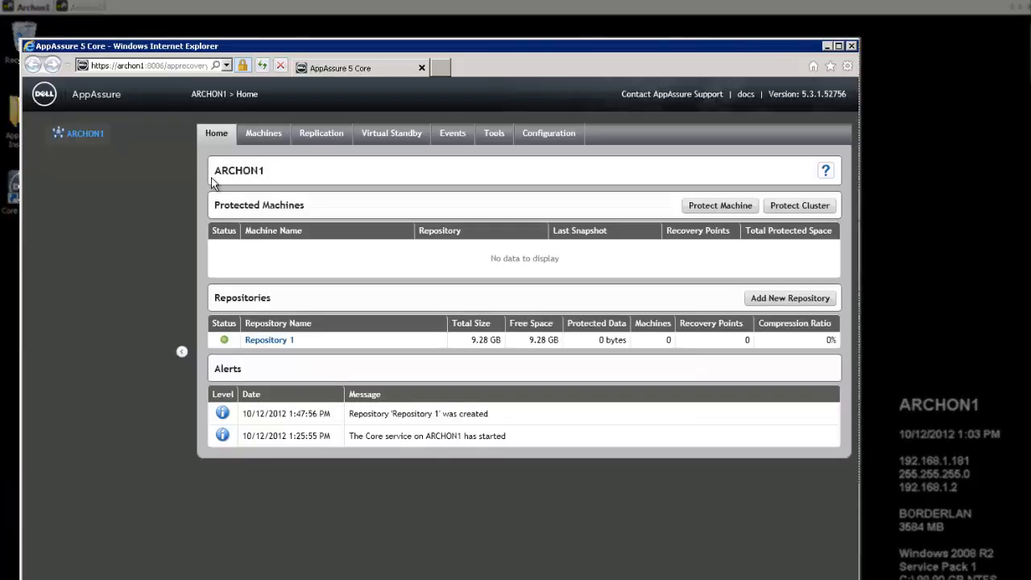
click(703, 207)
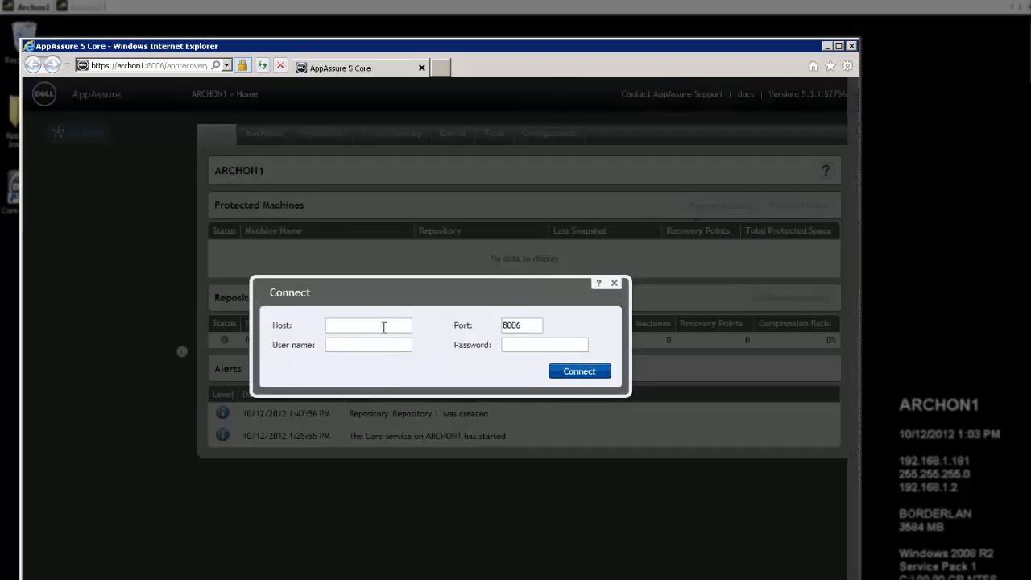
click(383, 324)
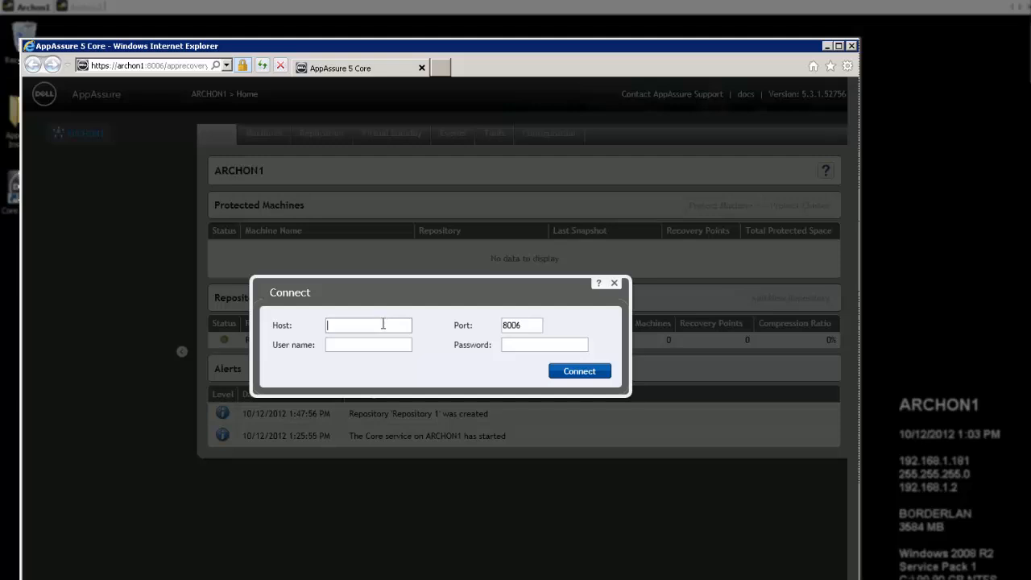
text(192.168.1.182)
click(376, 348)
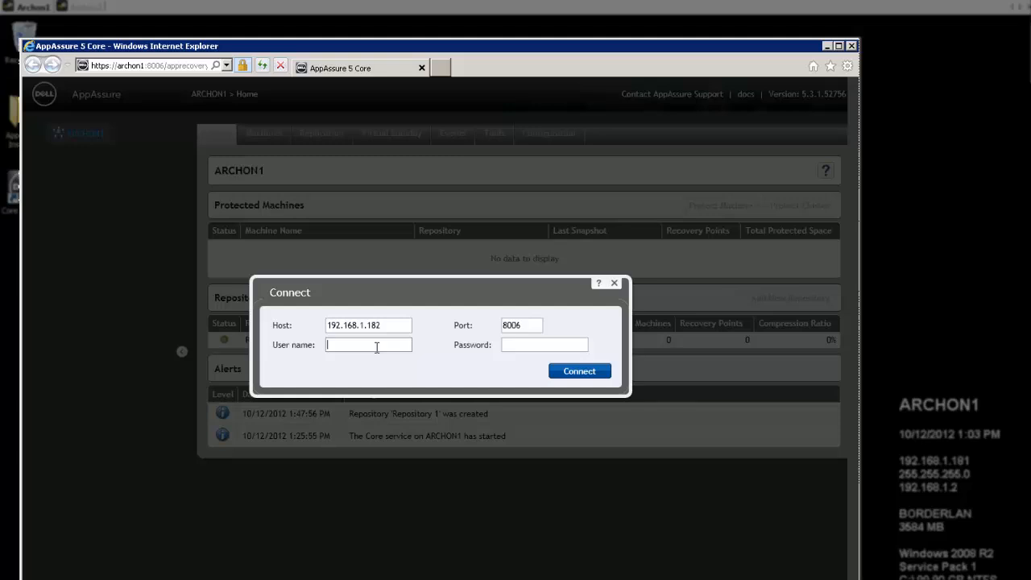
text(borderlan\jeff)
click(514, 344)
text(•••••••)
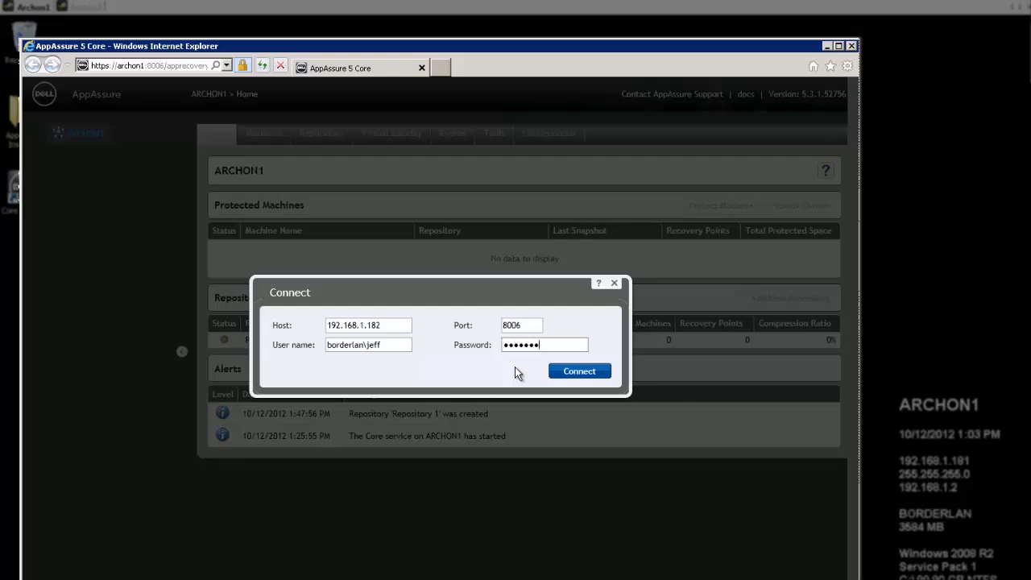
text(••••••)
click(567, 373)
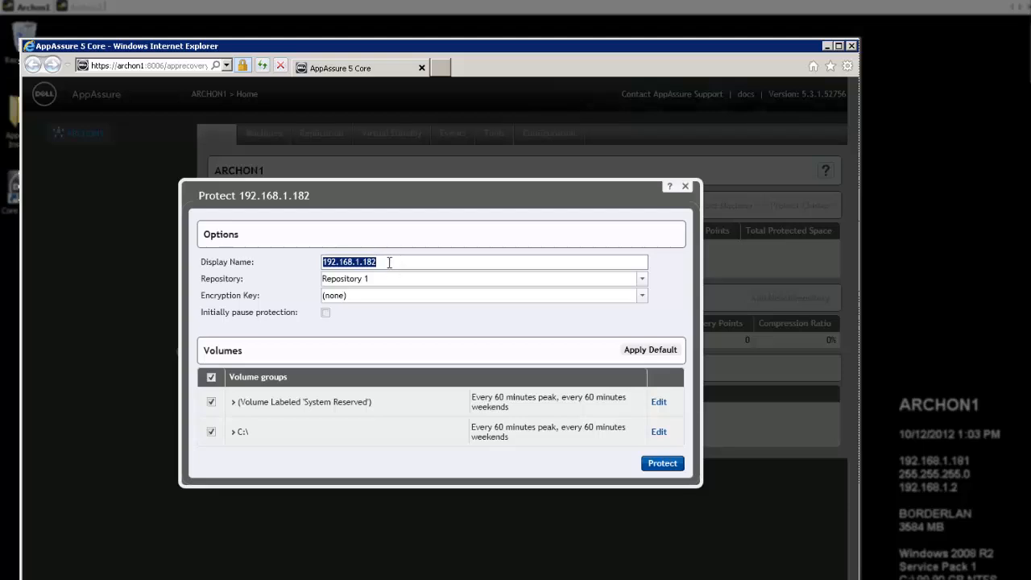
Set the protected machine's display name to Archon2 and enable the option to initially pause protection.
drag(389, 263, 306, 268)
text(Archon2)
click(327, 313)
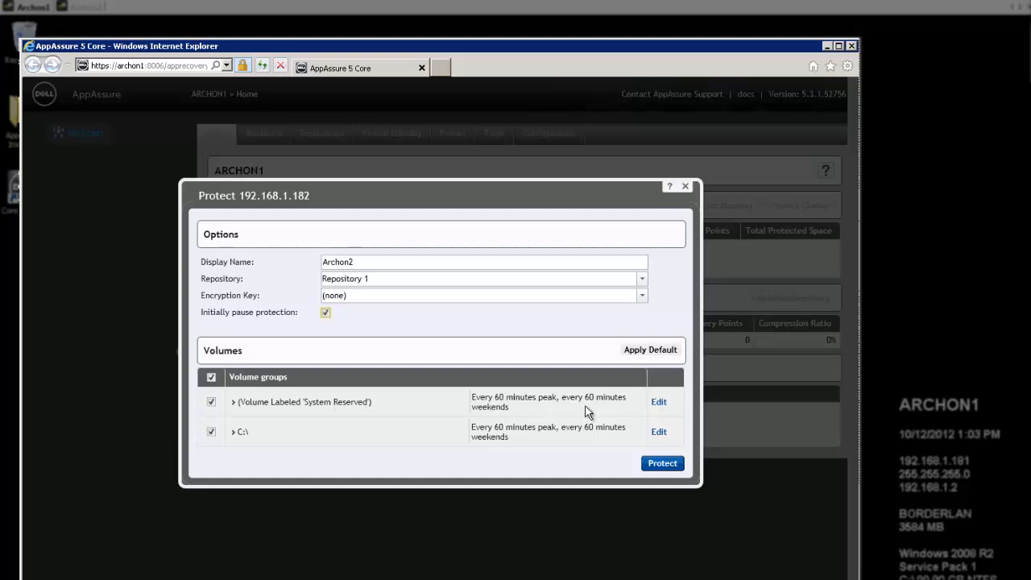
Set the weekend protection interval to 120 minutes for all volumes and add the machine to protection.
click(659, 402)
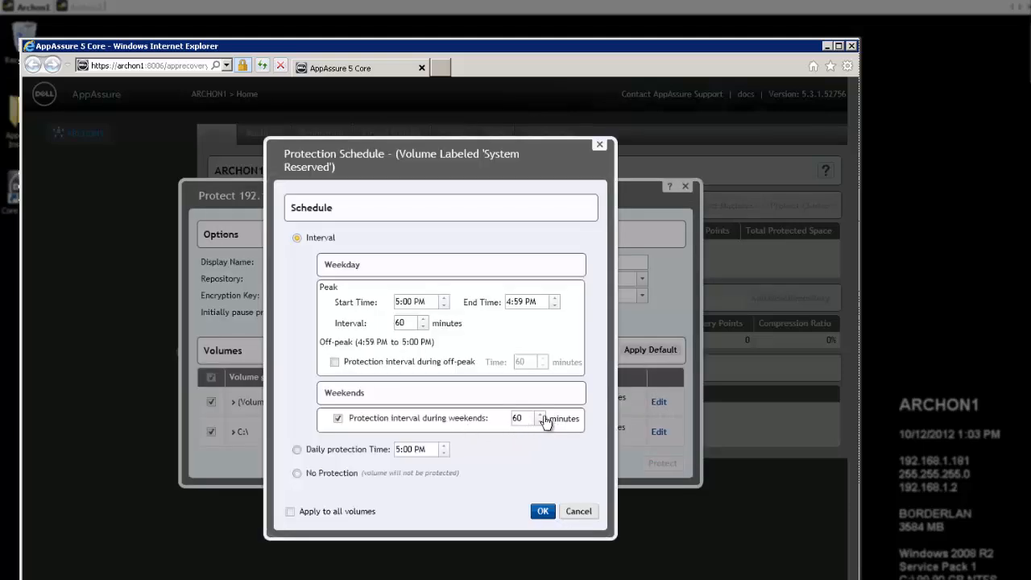
double_click(513, 420)
click(322, 514)
click(543, 513)
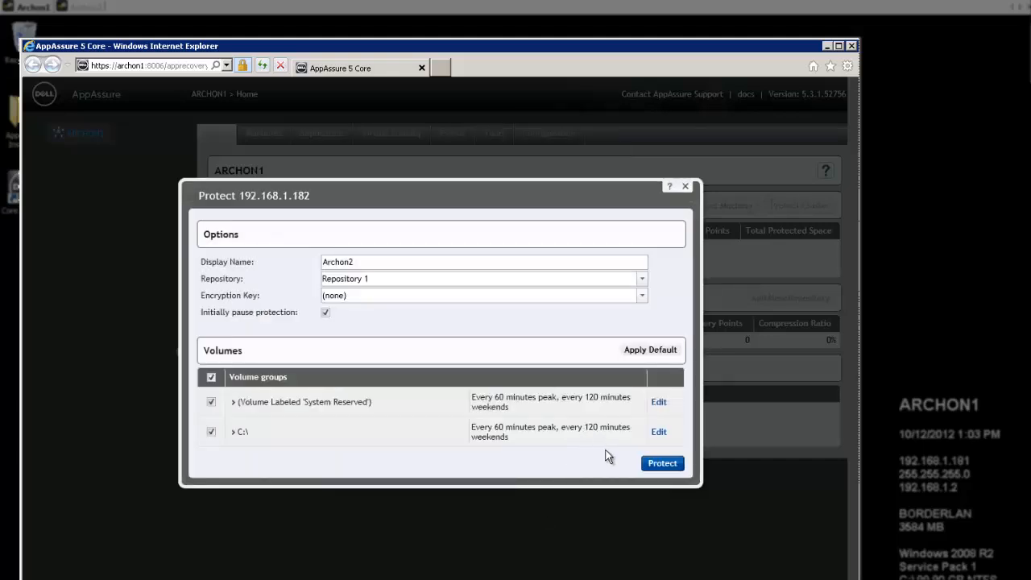
click(662, 464)
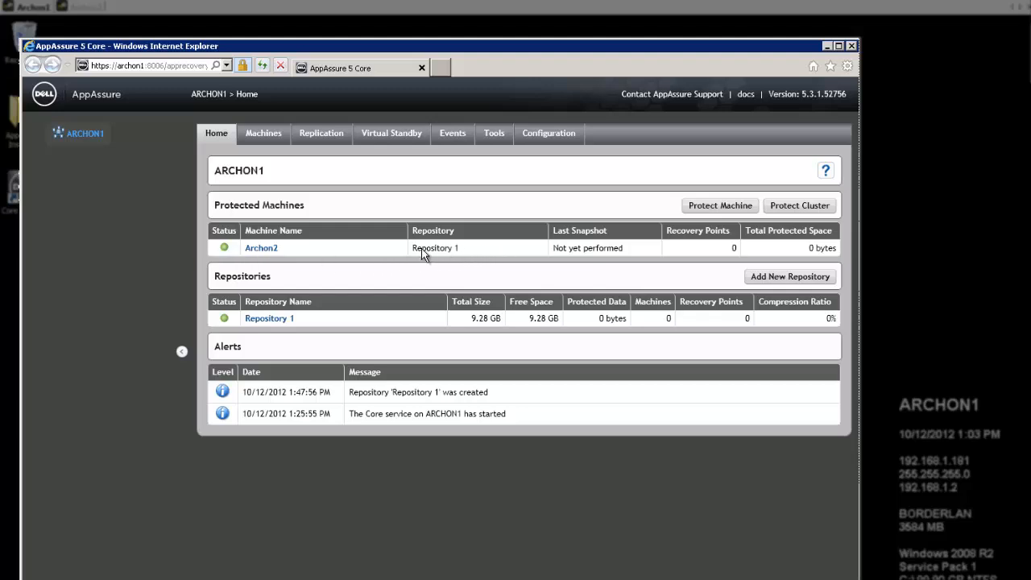
Open the protected machine Archon2 and force a snapshot of it, acknowledging the transfer notice.
drag(419, 250, 562, 249)
click(261, 249)
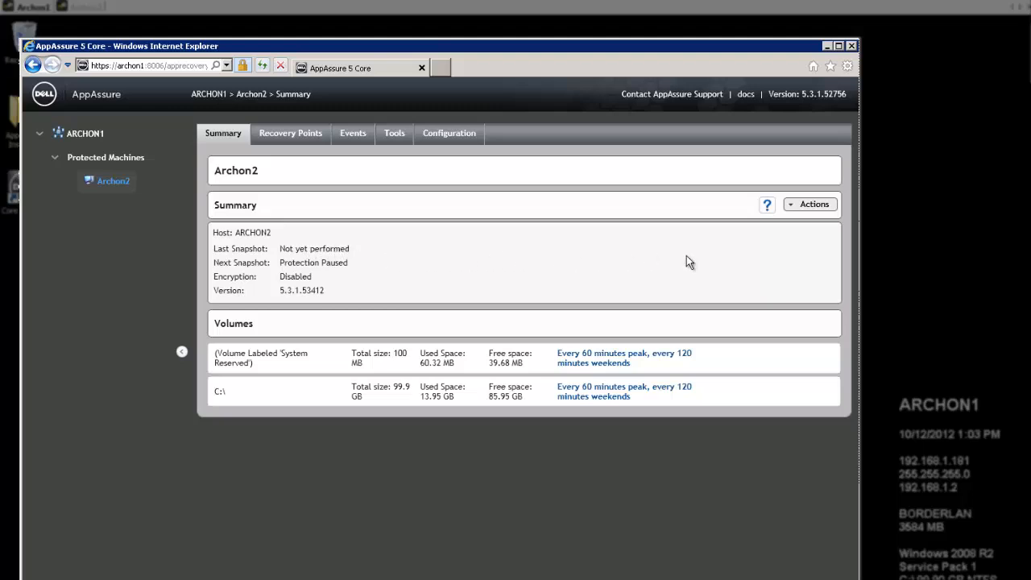
click(804, 206)
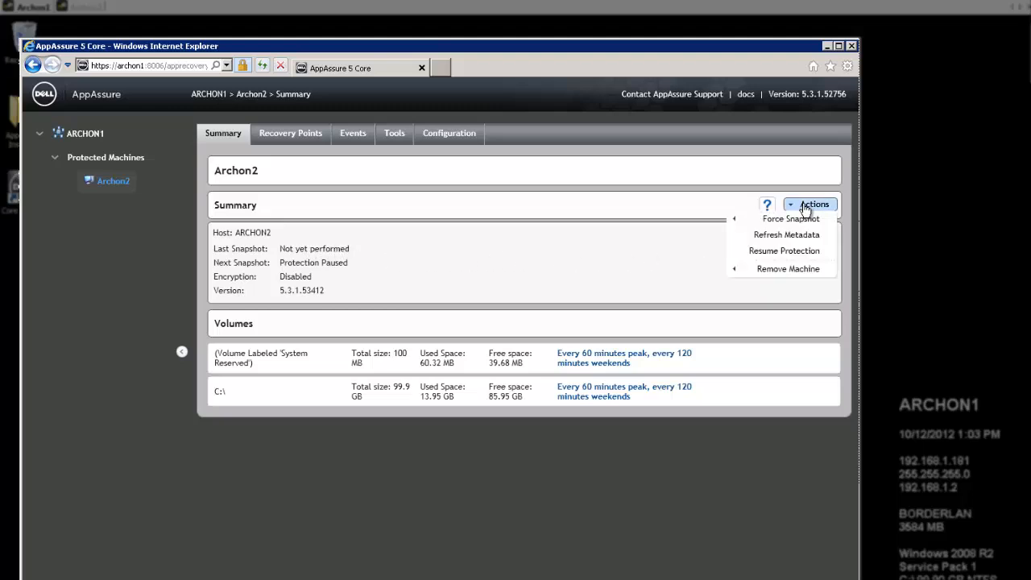
mouse_move(805, 219)
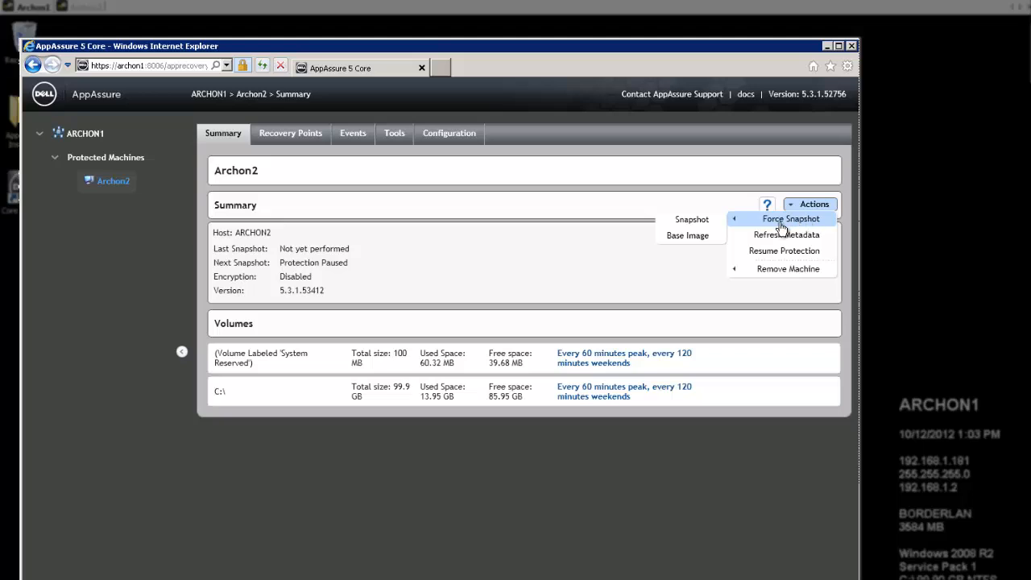
click(687, 238)
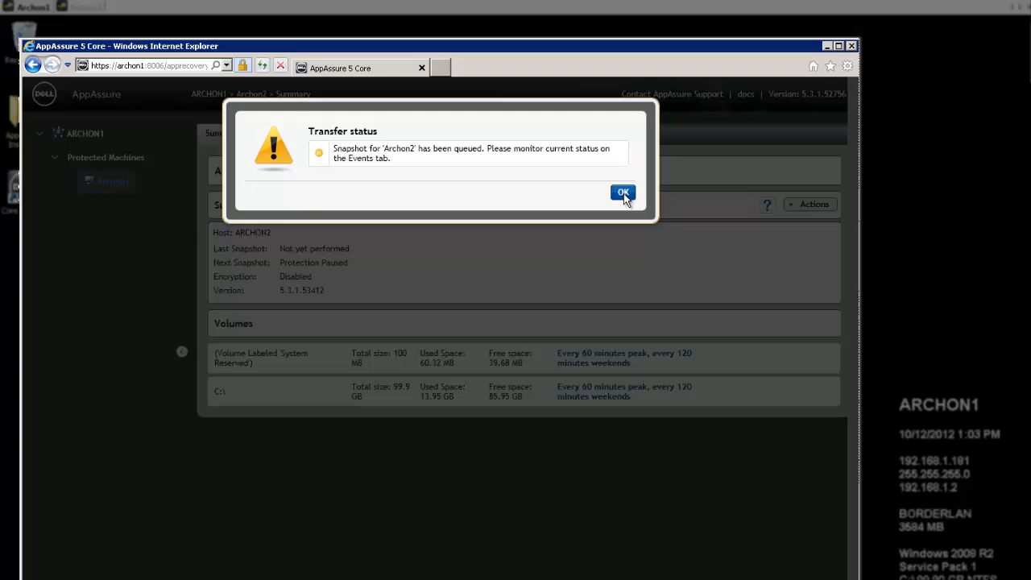
click(624, 193)
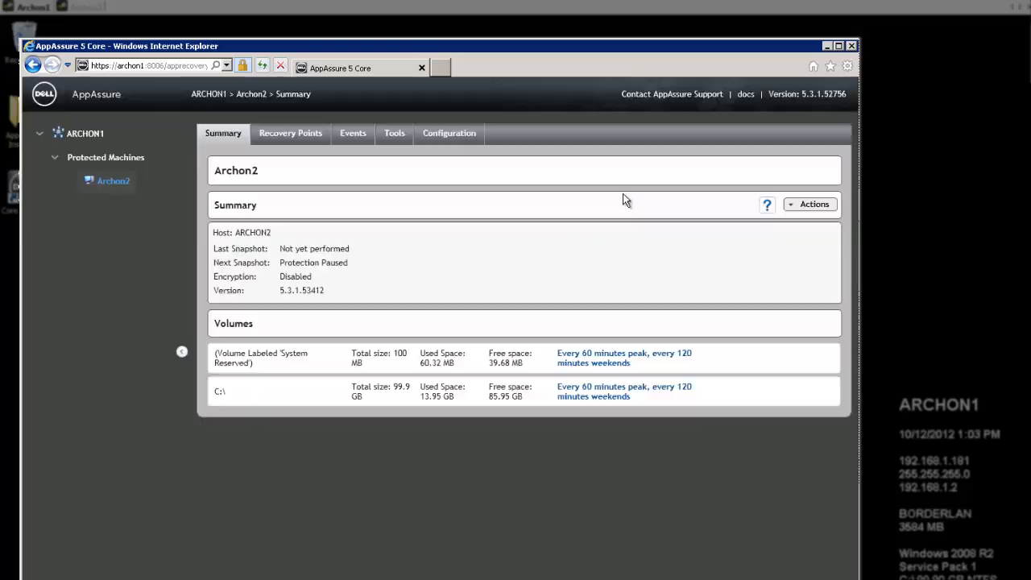
Check Archon2's events and expand the details of the volume transfer job.
click(352, 135)
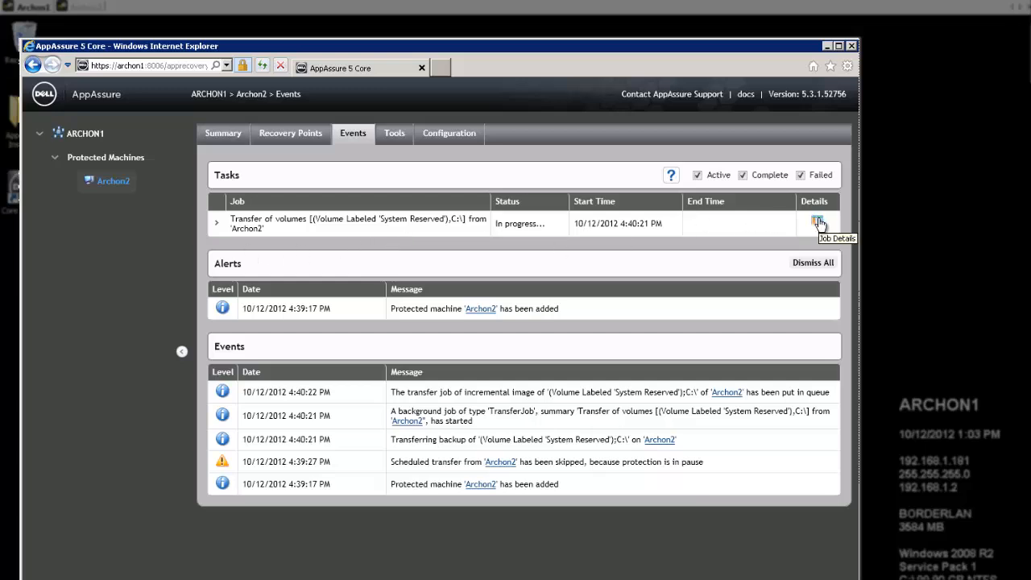
click(217, 225)
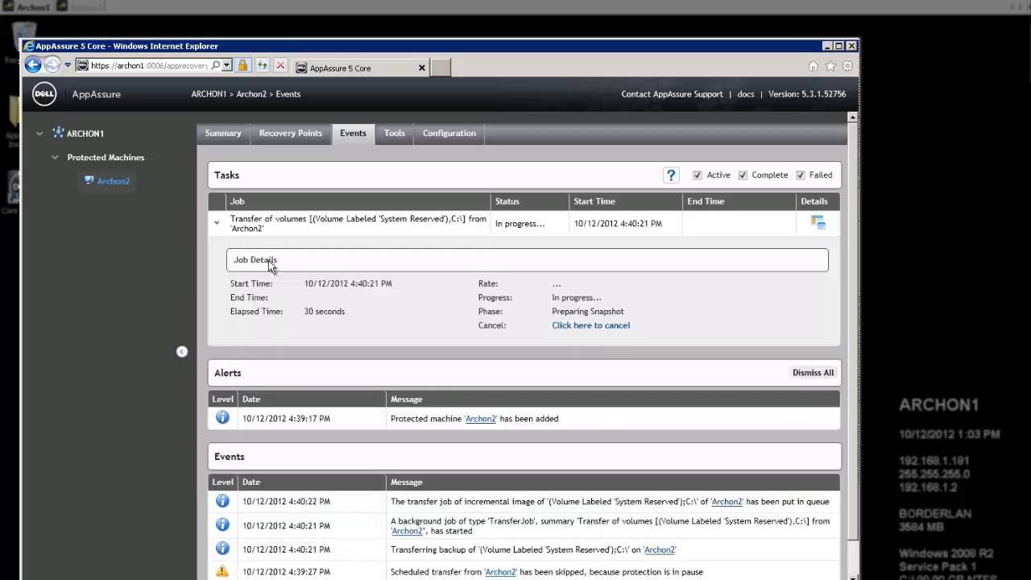